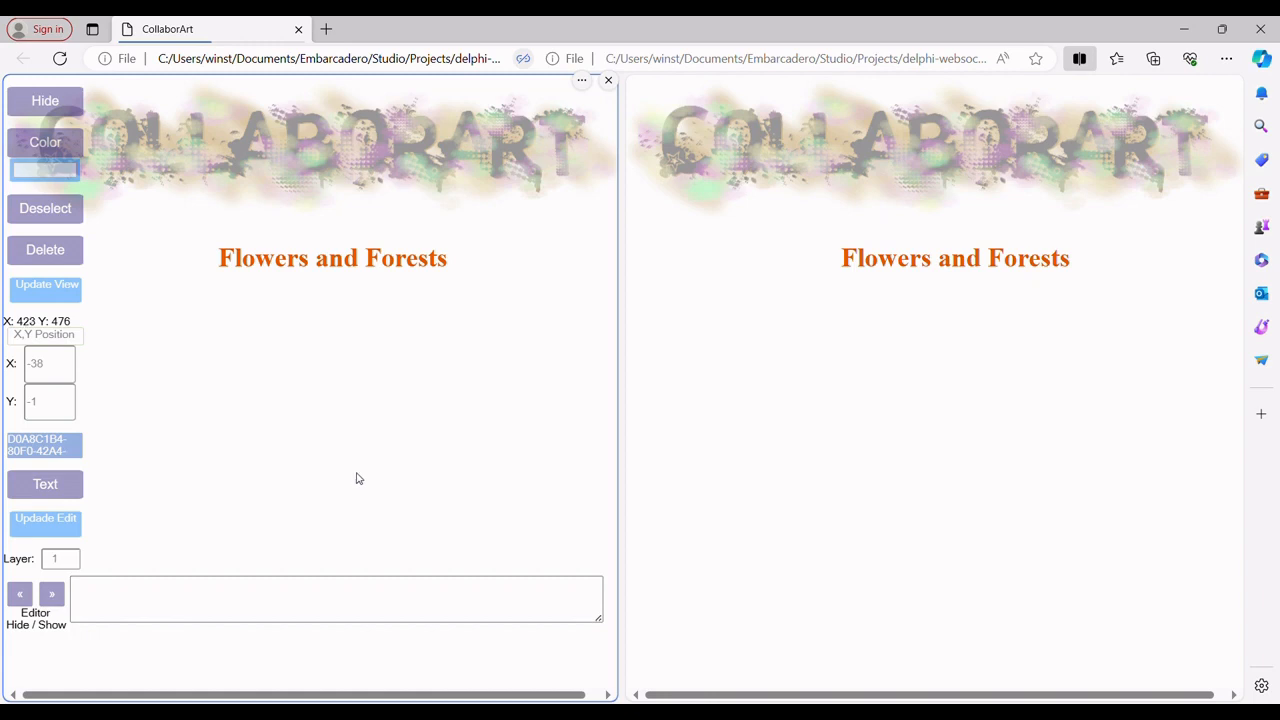
Create a "text in" hide/show label linked to the "Flowers and Forests" heading
click(303, 269)
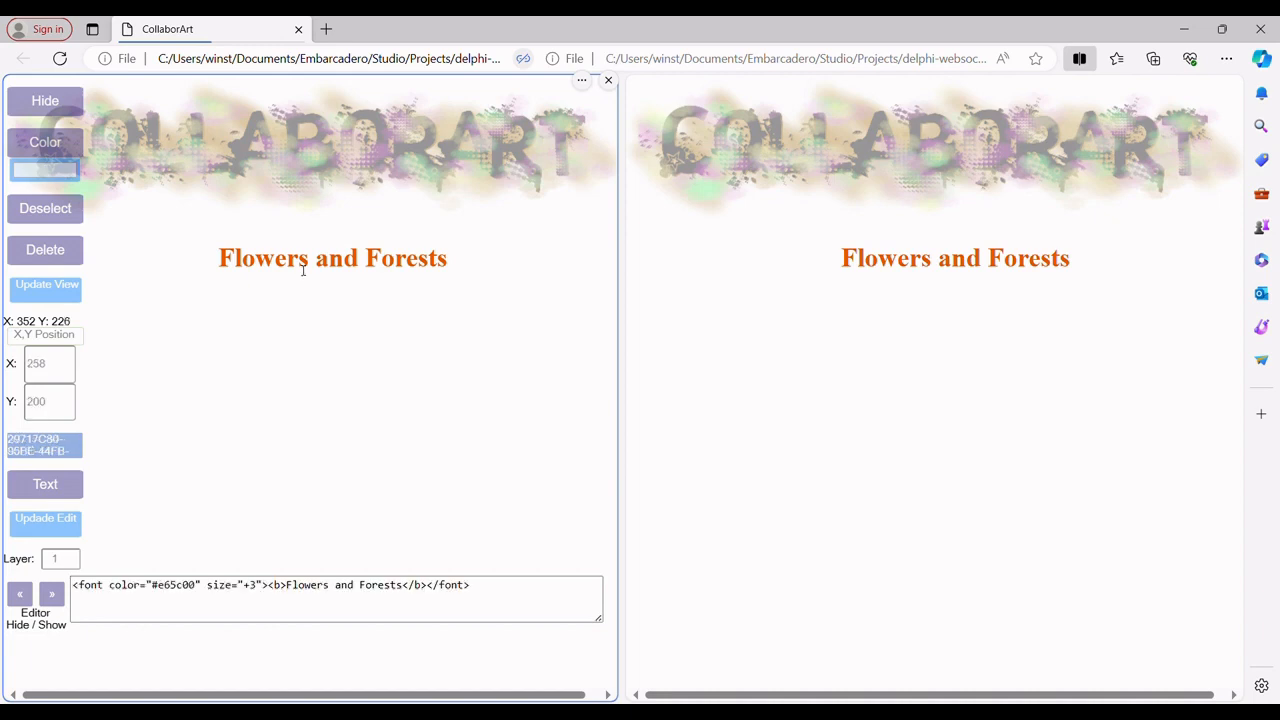
click(269, 589)
key(ctrl+a)
text(te)
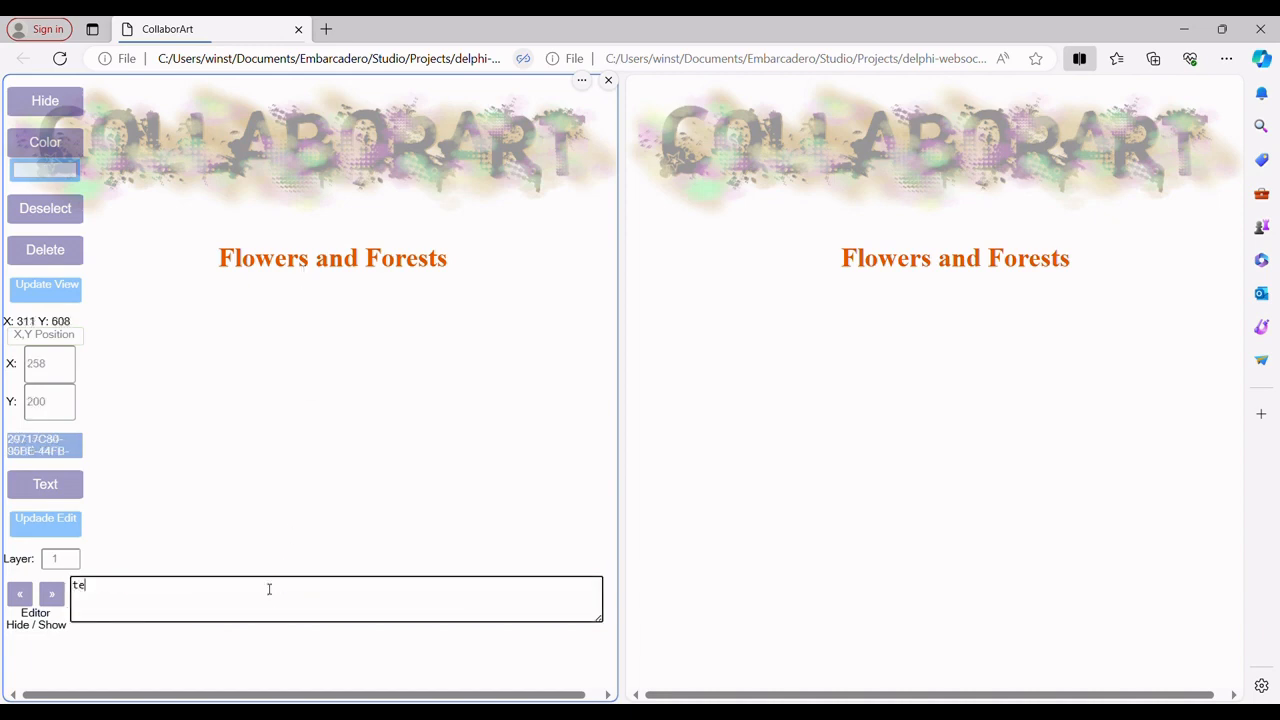
text(xt in)
click(52, 116)
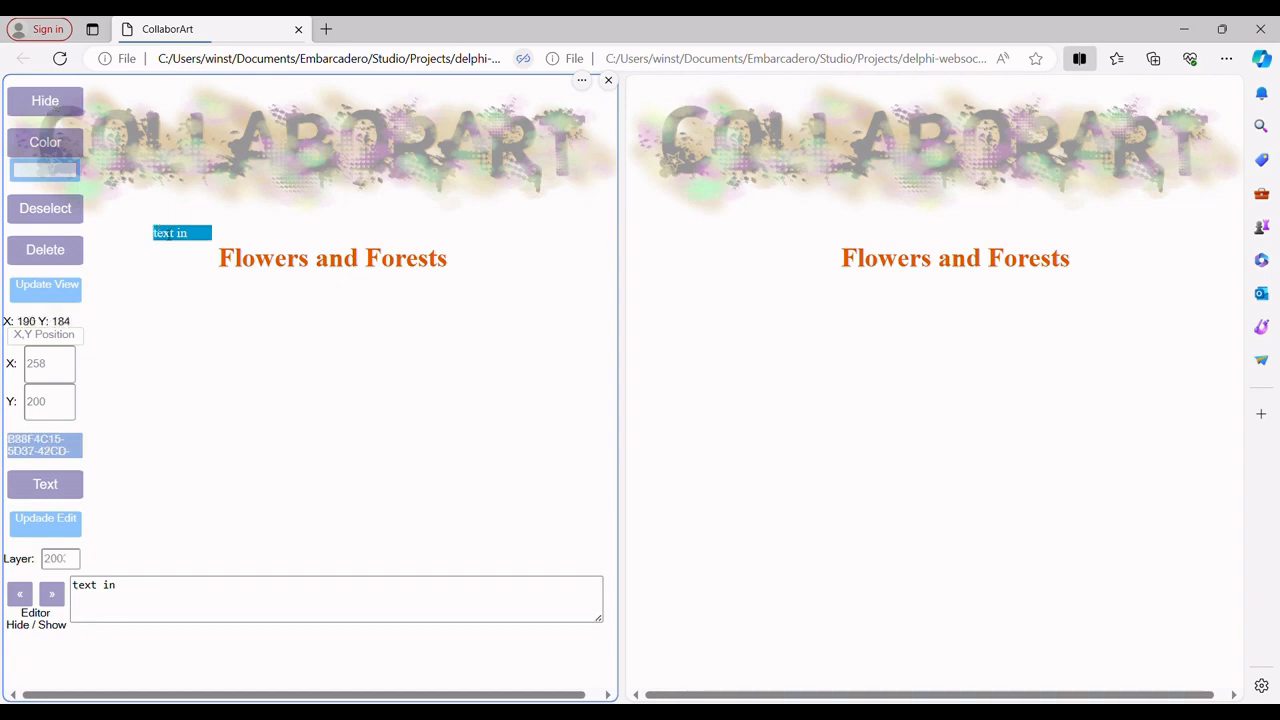
Test the "text in" label below the "Flowers and Forests" heading by moving the heading up and triggering the label
drag(298, 278, 326, 234)
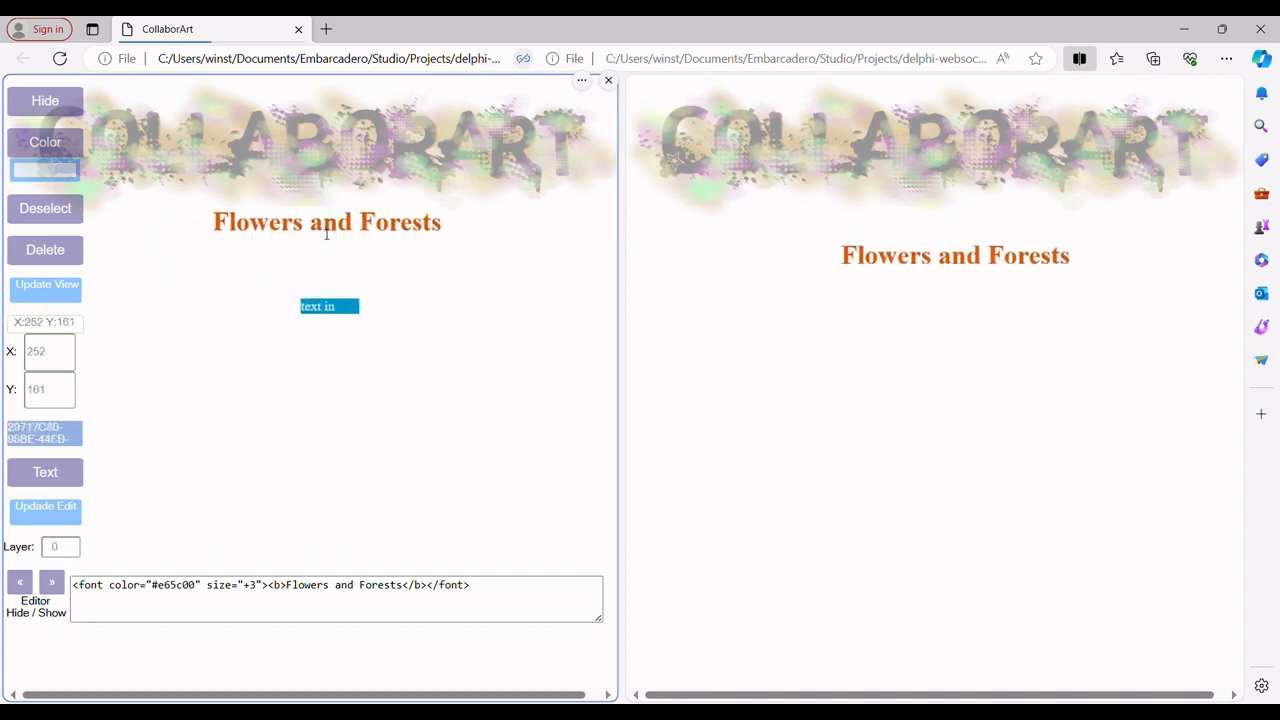
click(330, 309)
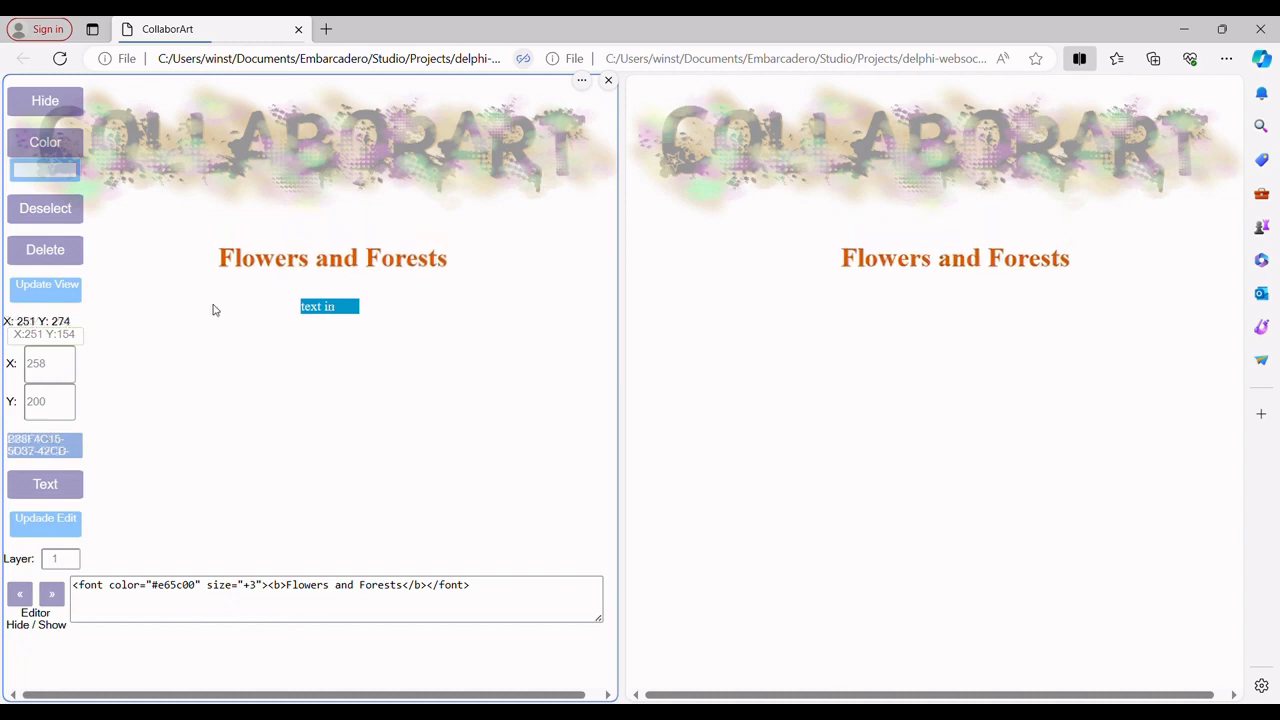
Recolor the "text in" label blue
click(37, 155)
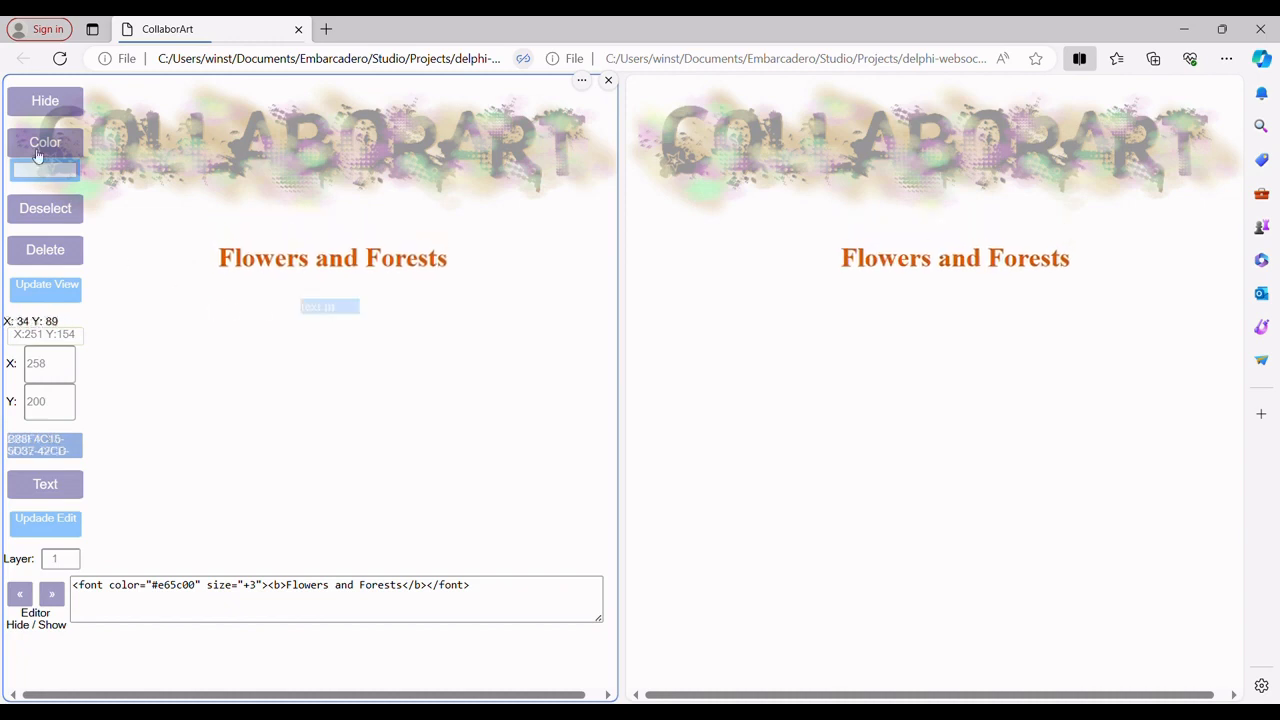
click(43, 172)
click(157, 214)
click(57, 149)
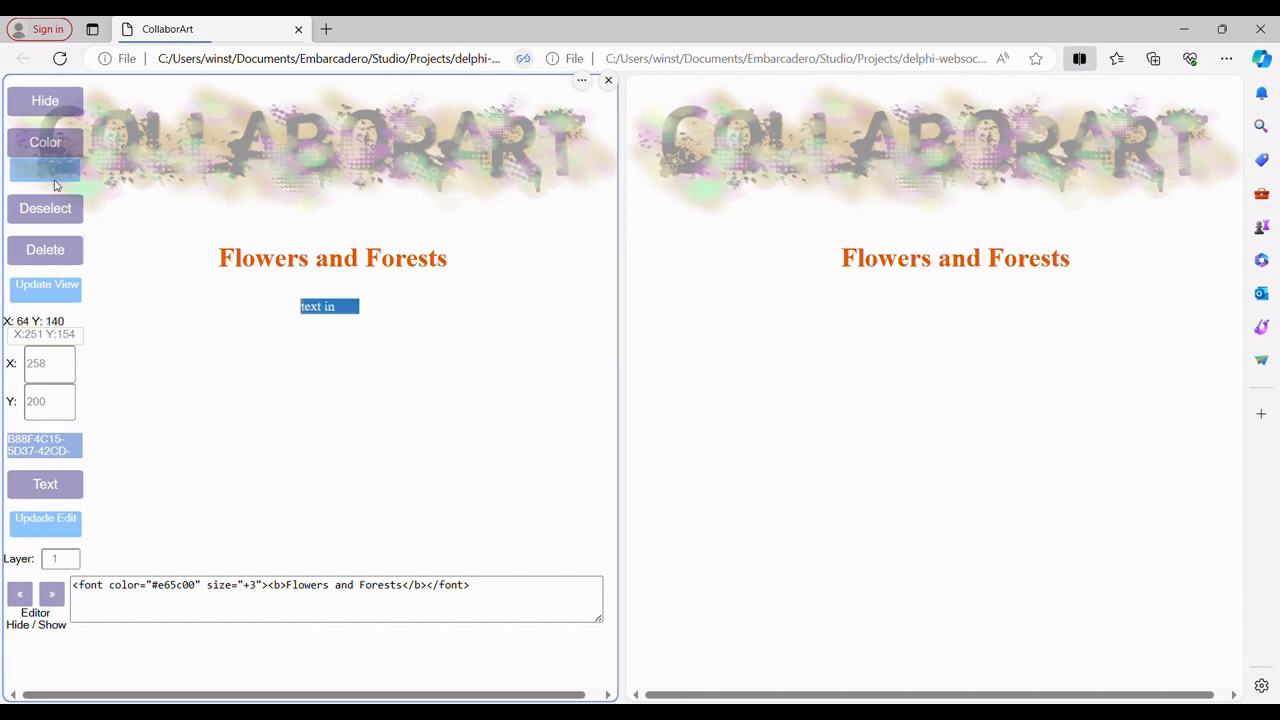
Recolor the "text in" label bright green and move it to about X 332, Y 261, below the heading
click(52, 174)
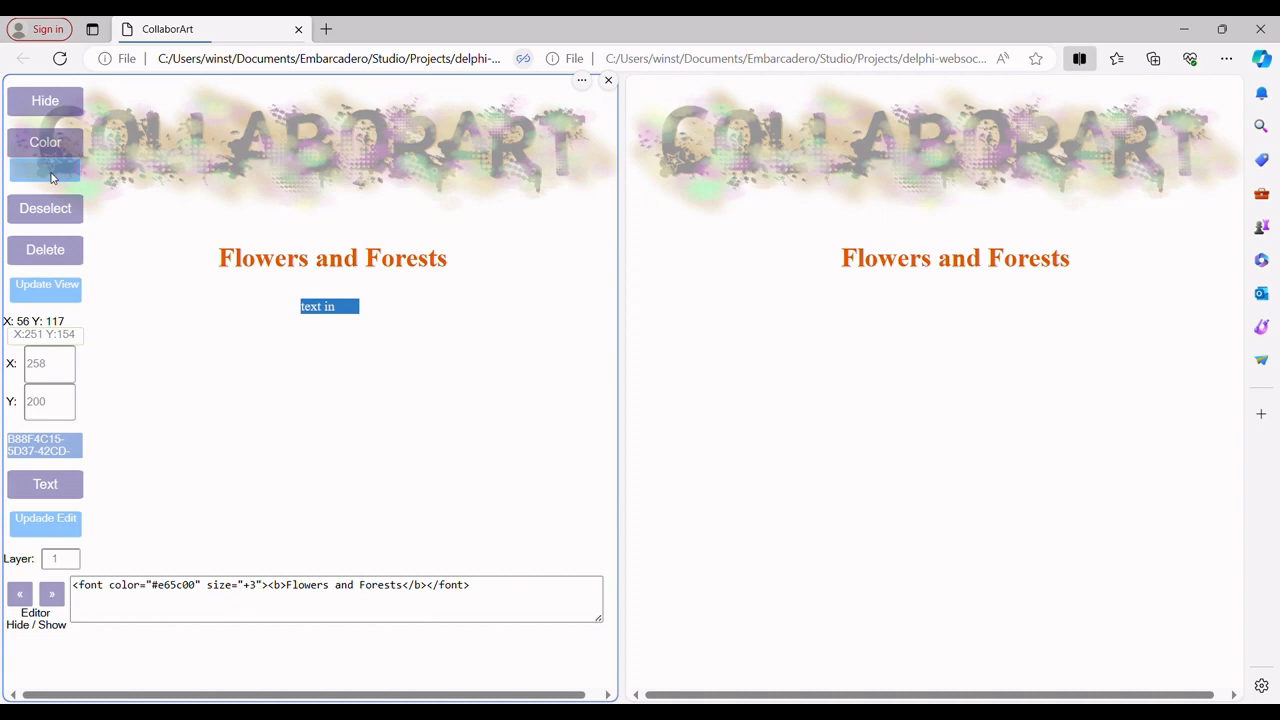
click(164, 318)
click(47, 146)
drag(339, 307, 319, 301)
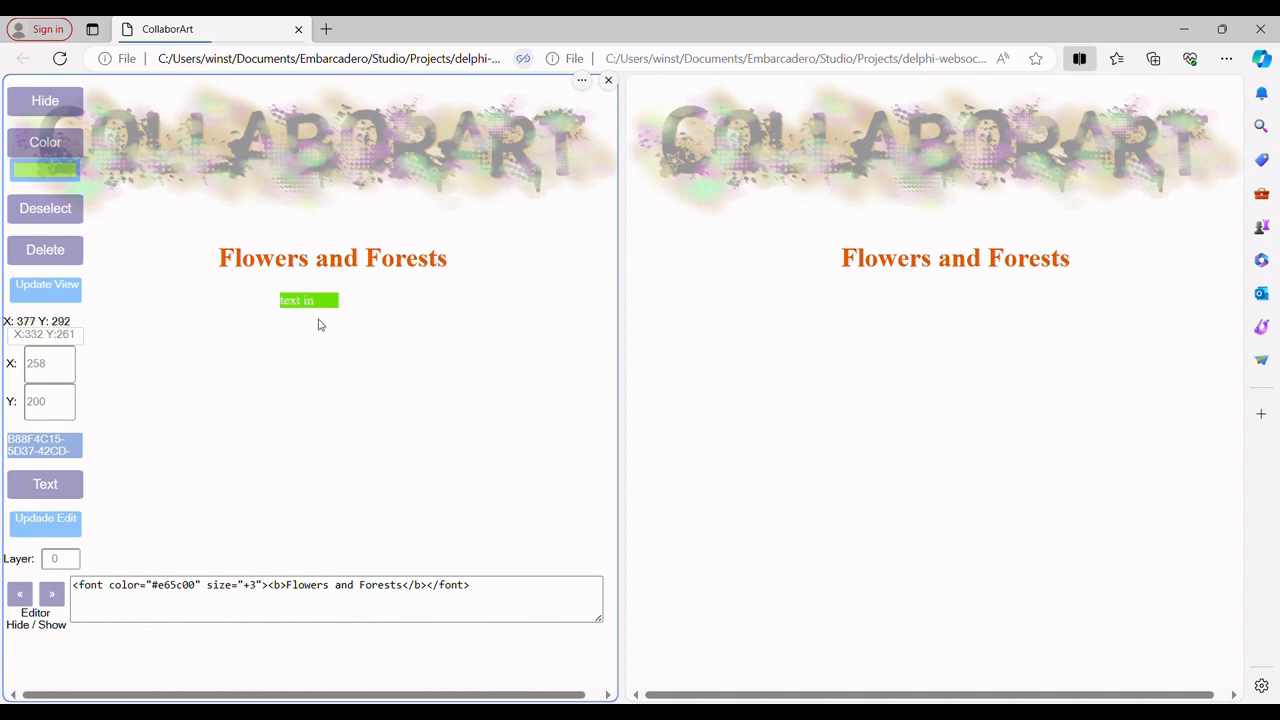
Create a "text out" hide/show label for the "Flowers and Forests" heading with its X position set to -1000
click(325, 266)
click(282, 590)
key(ctrl+a)
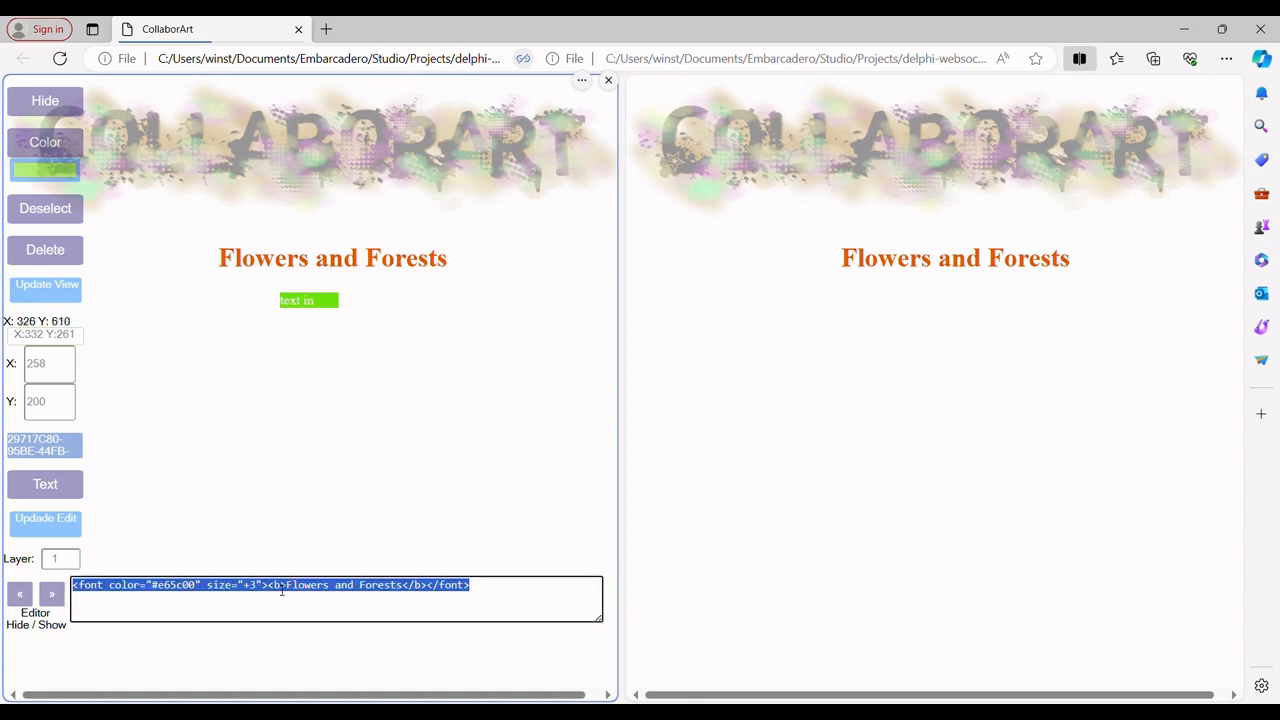
text(text)
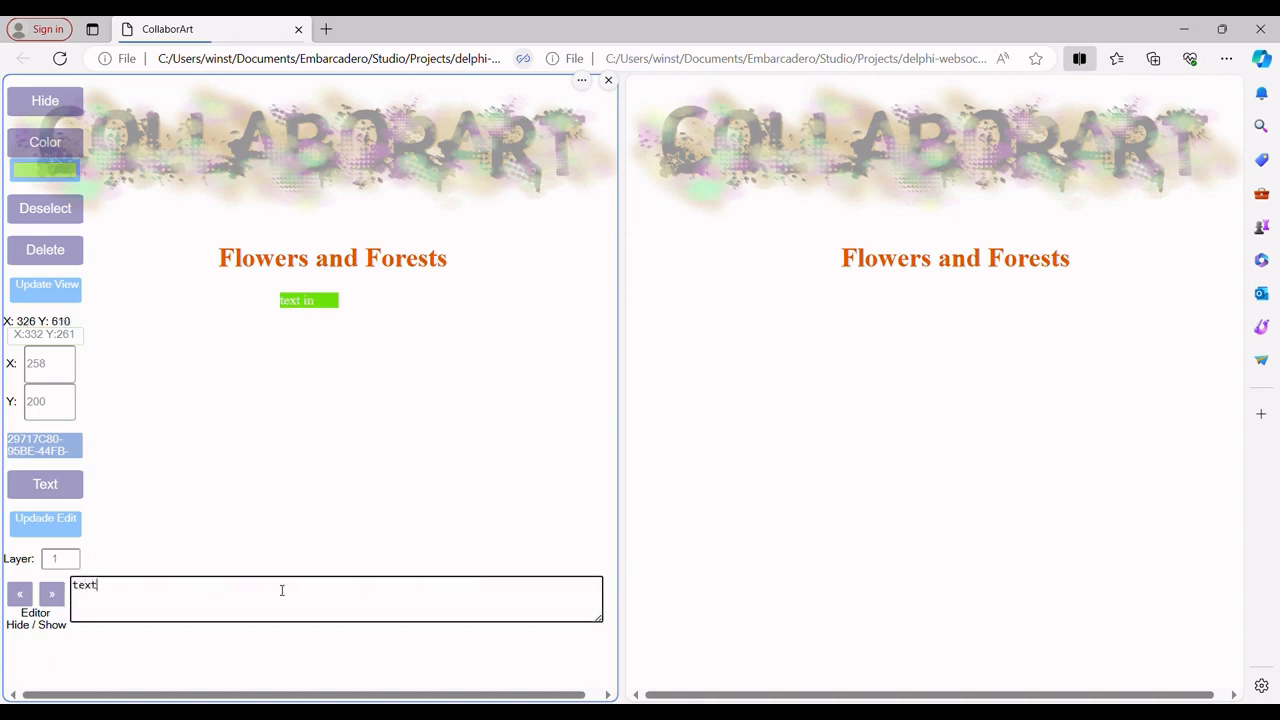
text( out)
double_click(38, 364)
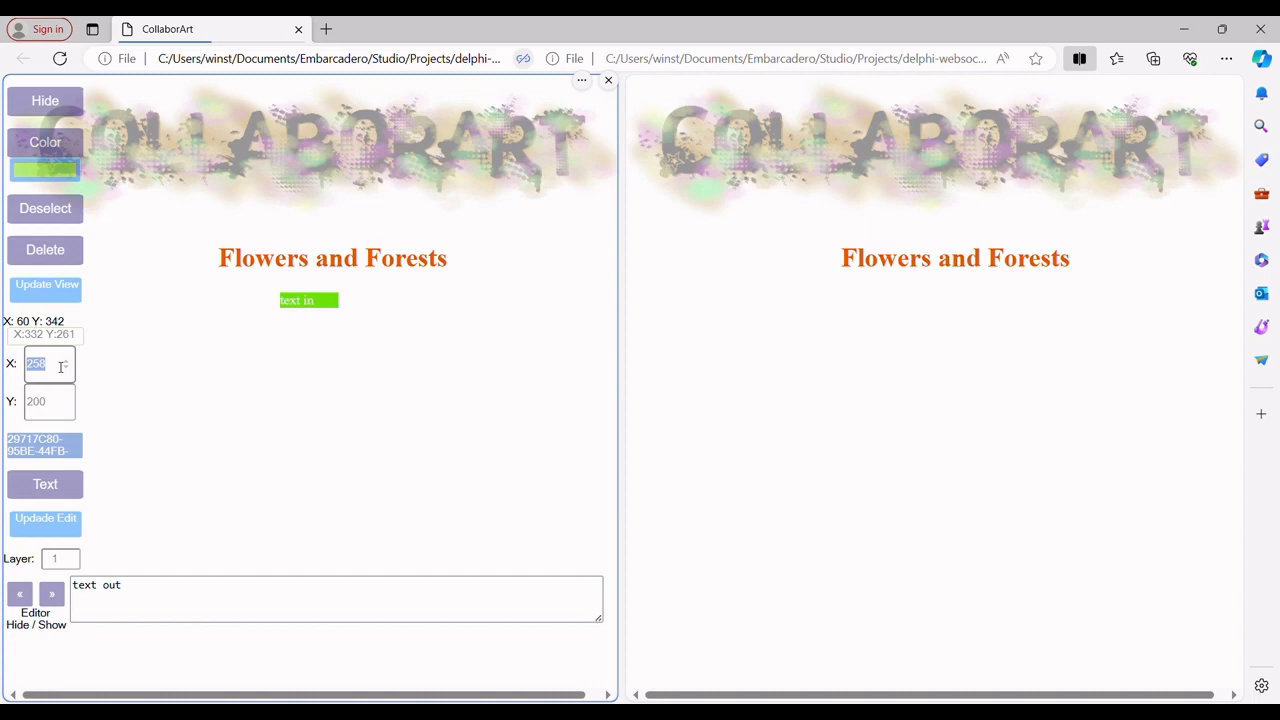
text(-1000)
click(57, 108)
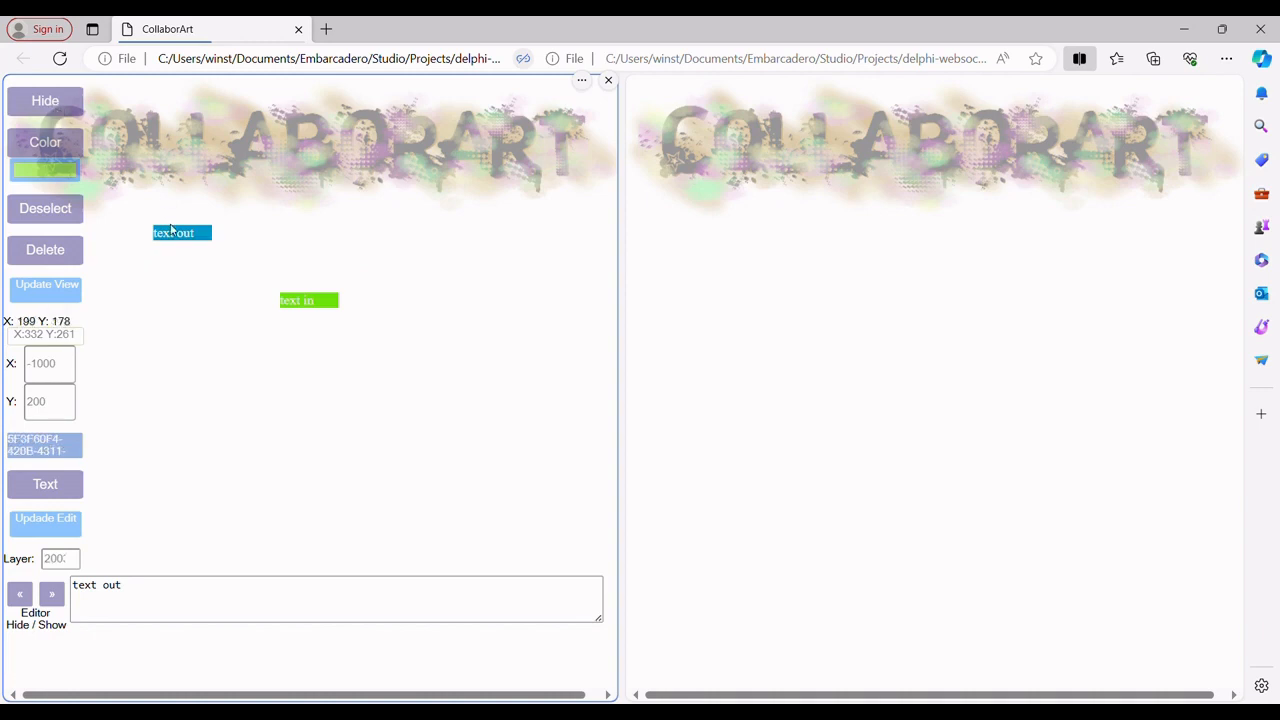
Move the "text out" label beside "text in" at about X 236, Y 261 and color it the same green
drag(204, 238, 227, 303)
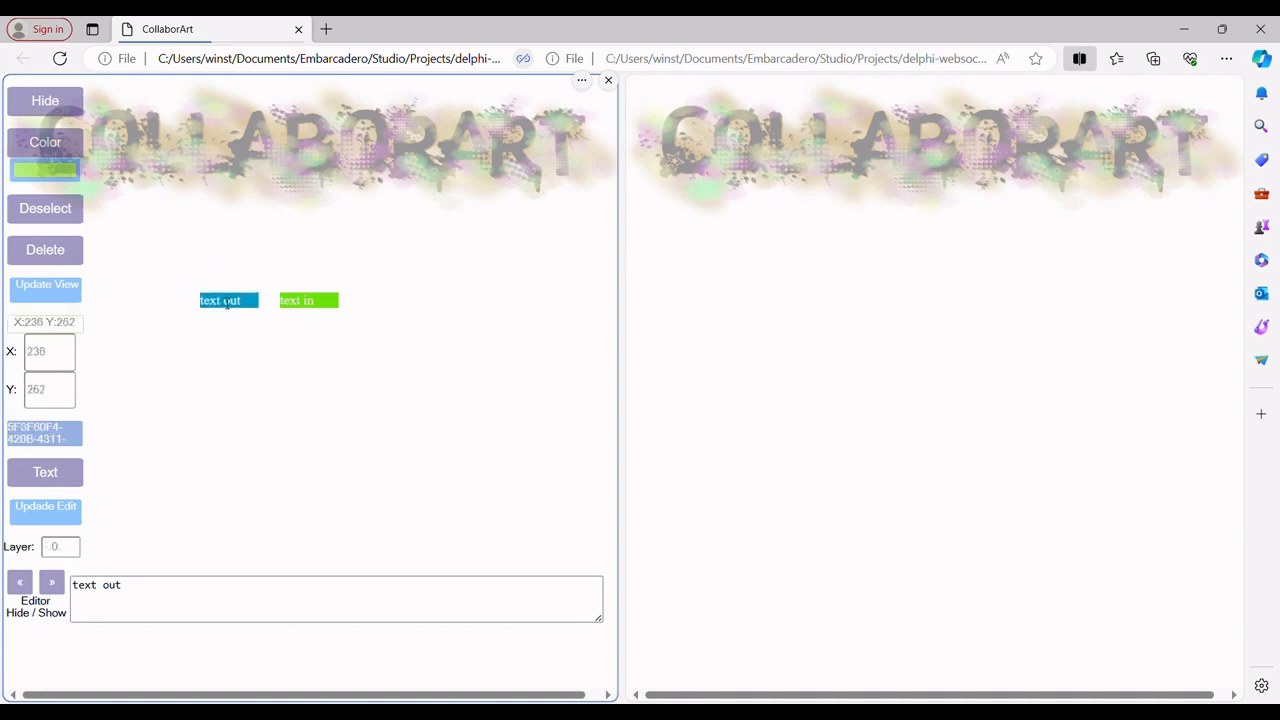
click(64, 148)
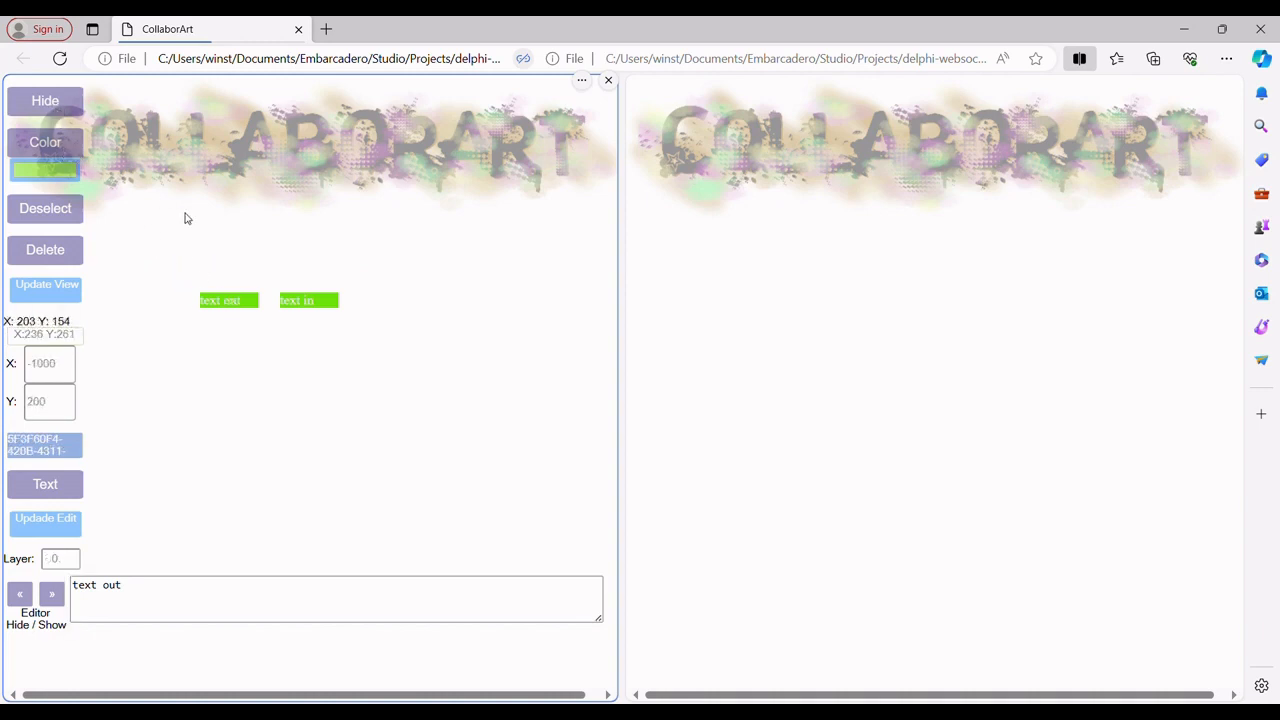
Update the view and bring the "Flowers and Forests" heading back with the "text in" label
click(317, 310)
click(50, 294)
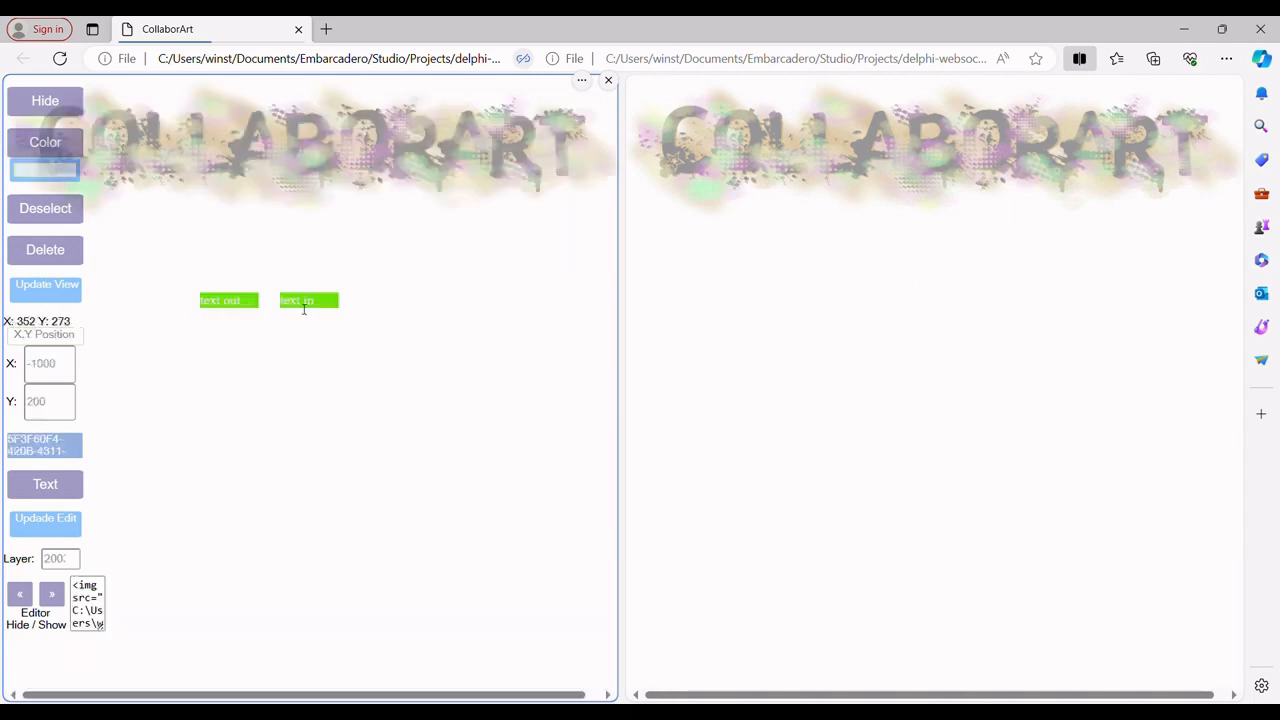
click(304, 308)
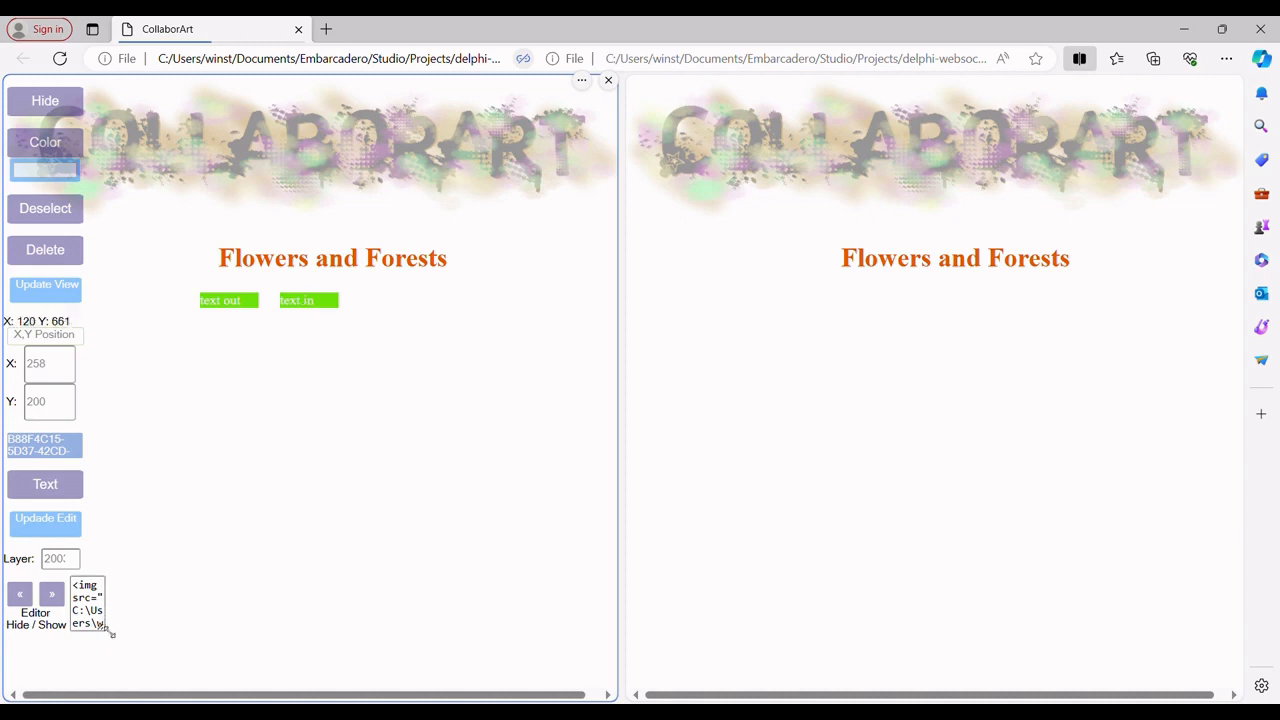
Add the pasted "Roll the Dice" table code with buttons No. 1 and No. 2 as text, placing it at about X 257, Y 427
drag(108, 629, 592, 647)
click(456, 636)
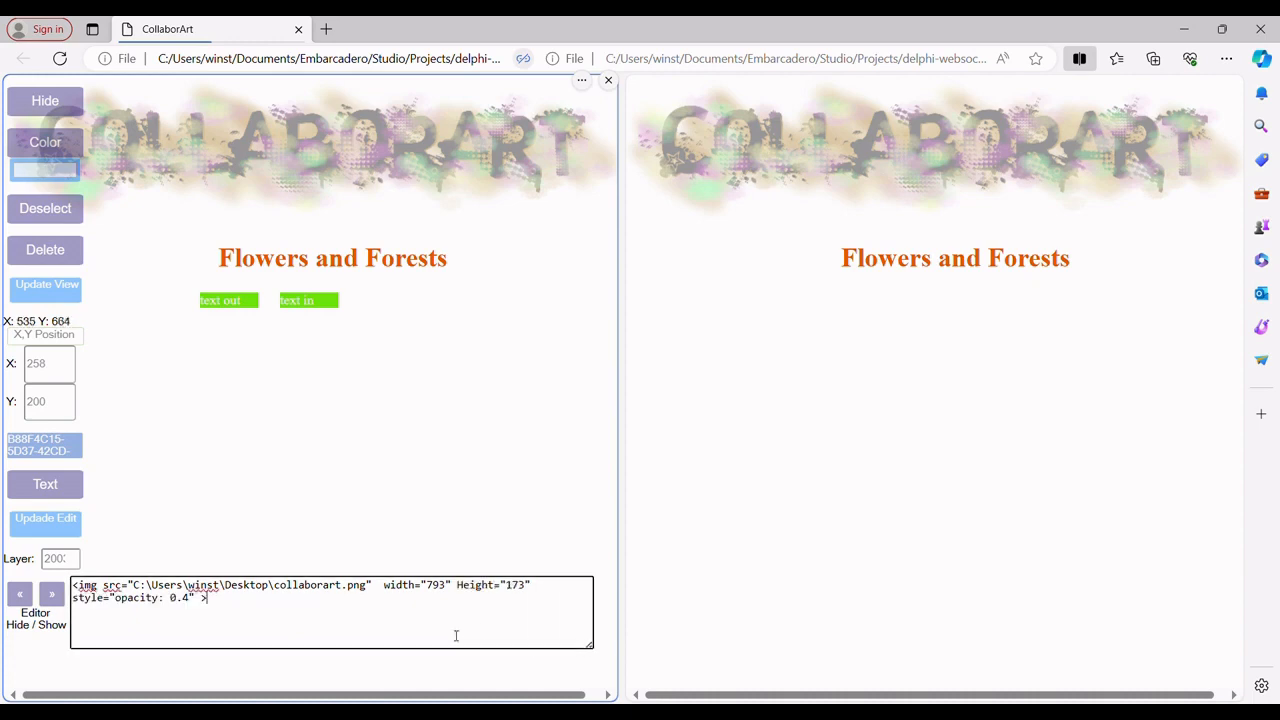
key(ctrl+a)
key(ctrl+v)
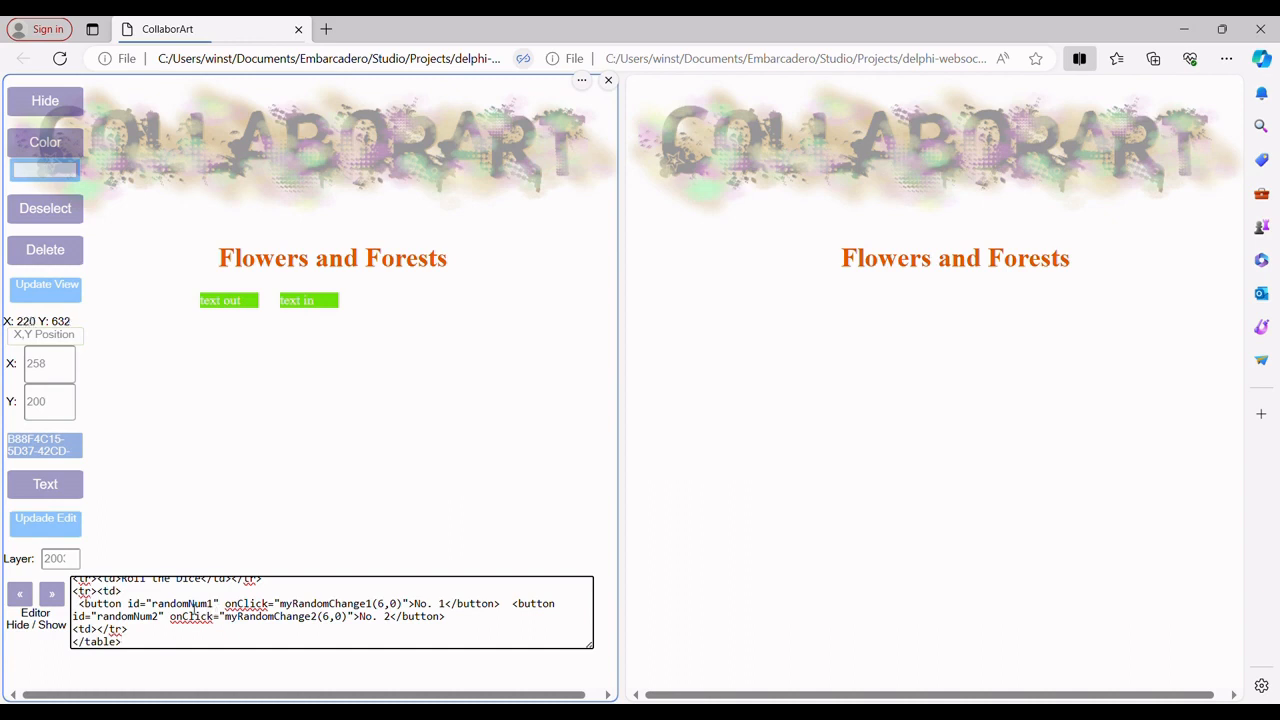
double_click(193, 604)
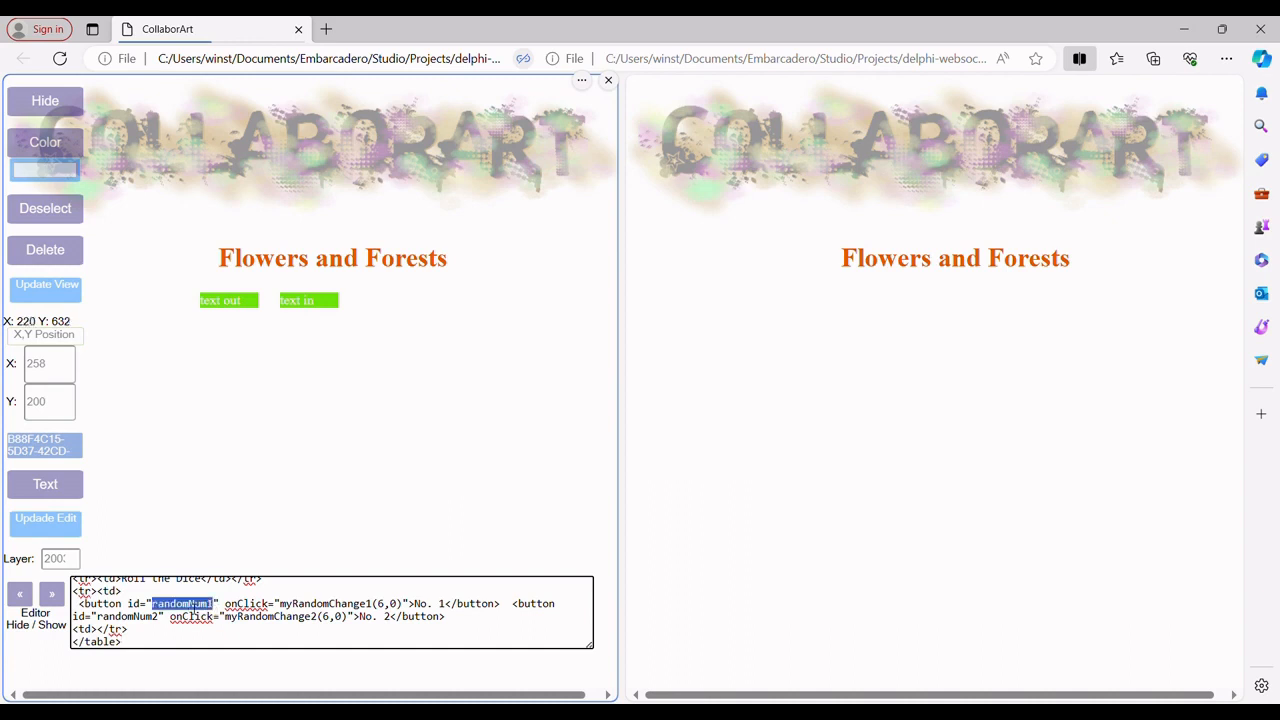
double_click(135, 617)
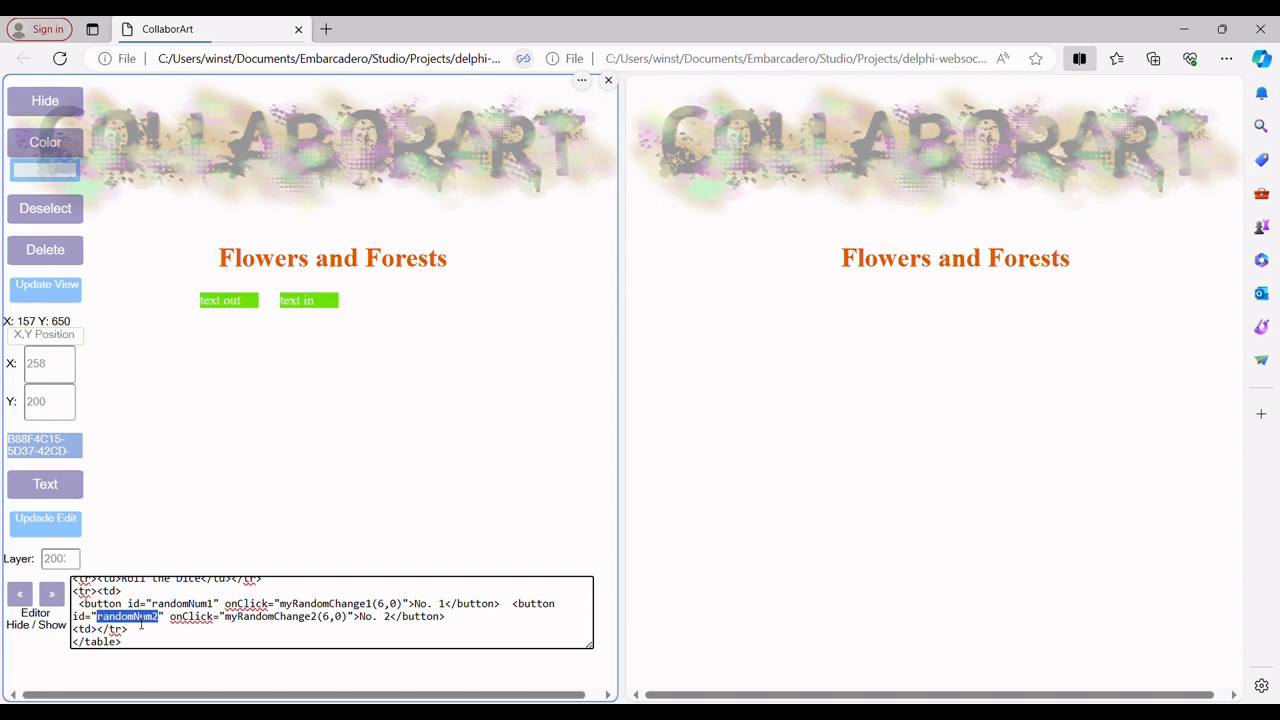
click(44, 488)
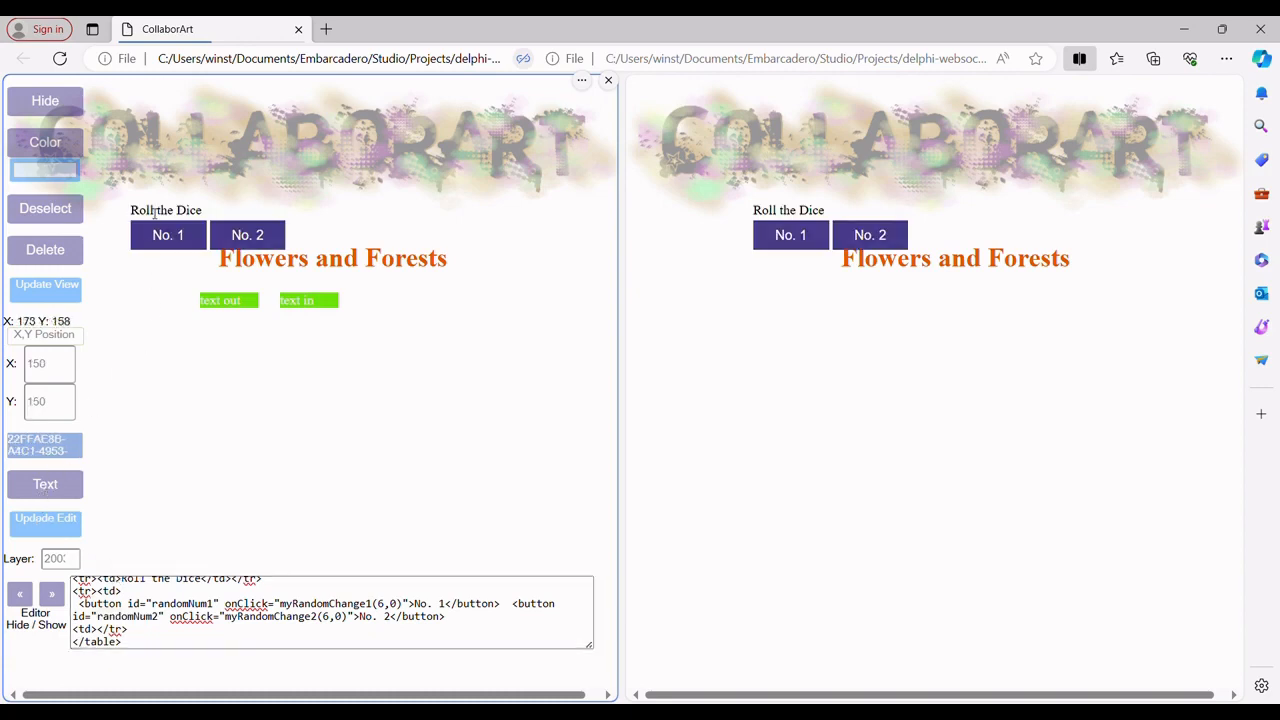
drag(155, 213, 242, 443)
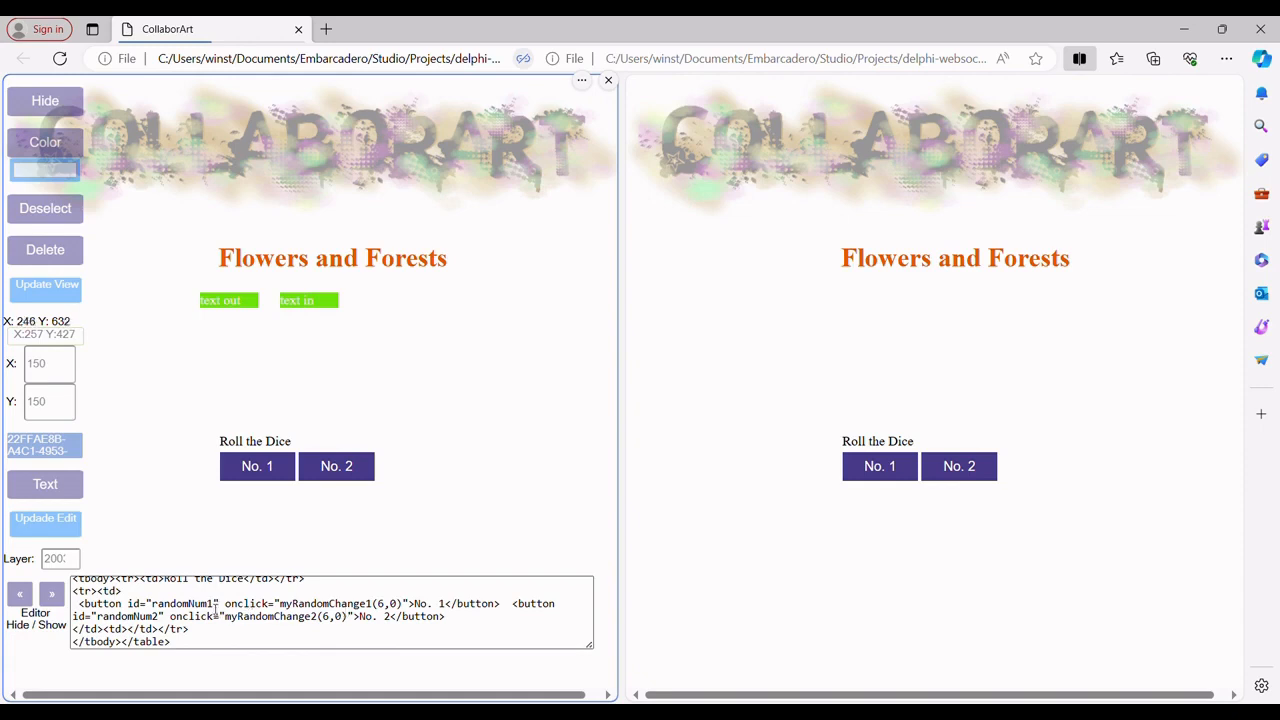
Examine the button ids, onclick handlers, arguments 6 and 0, and captions No. 1 and No. 2 in the dice code
drag(219, 604, 72, 616)
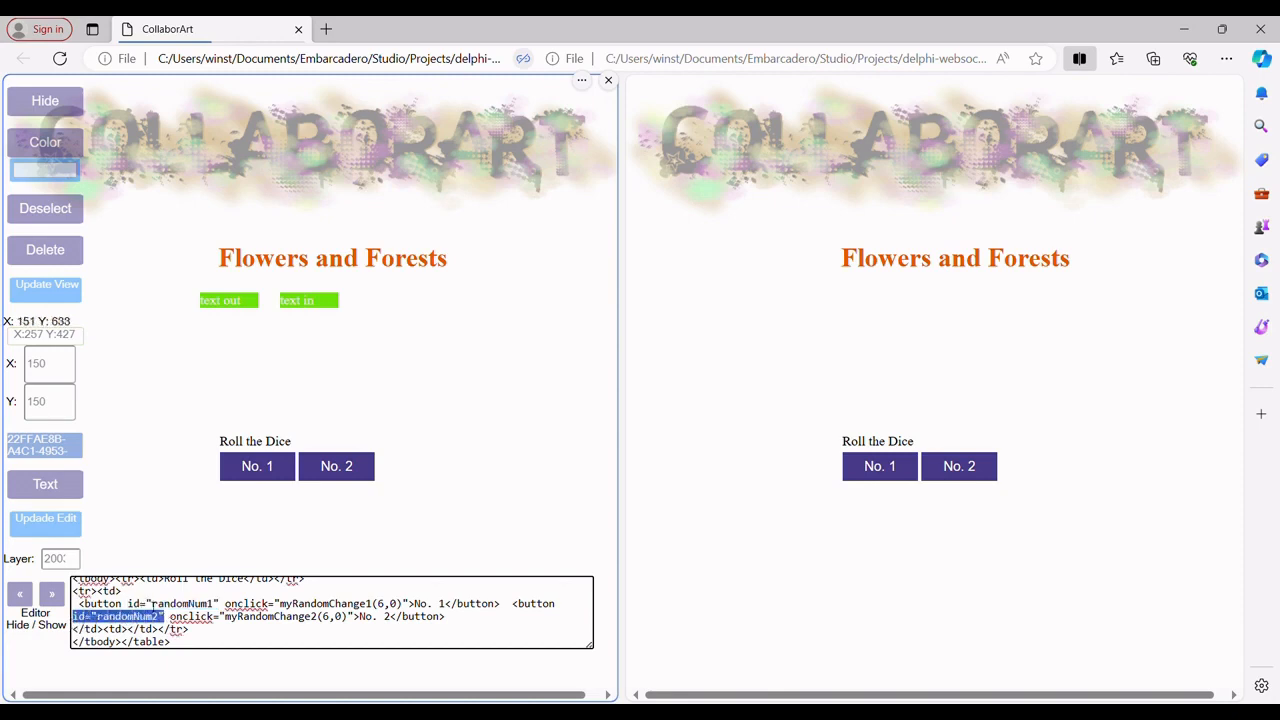
drag(226, 605, 270, 605)
mouse_move(372, 604)
mouse_down()
mouse_move(329, 603)
mouse_move(377, 604)
mouse_up()
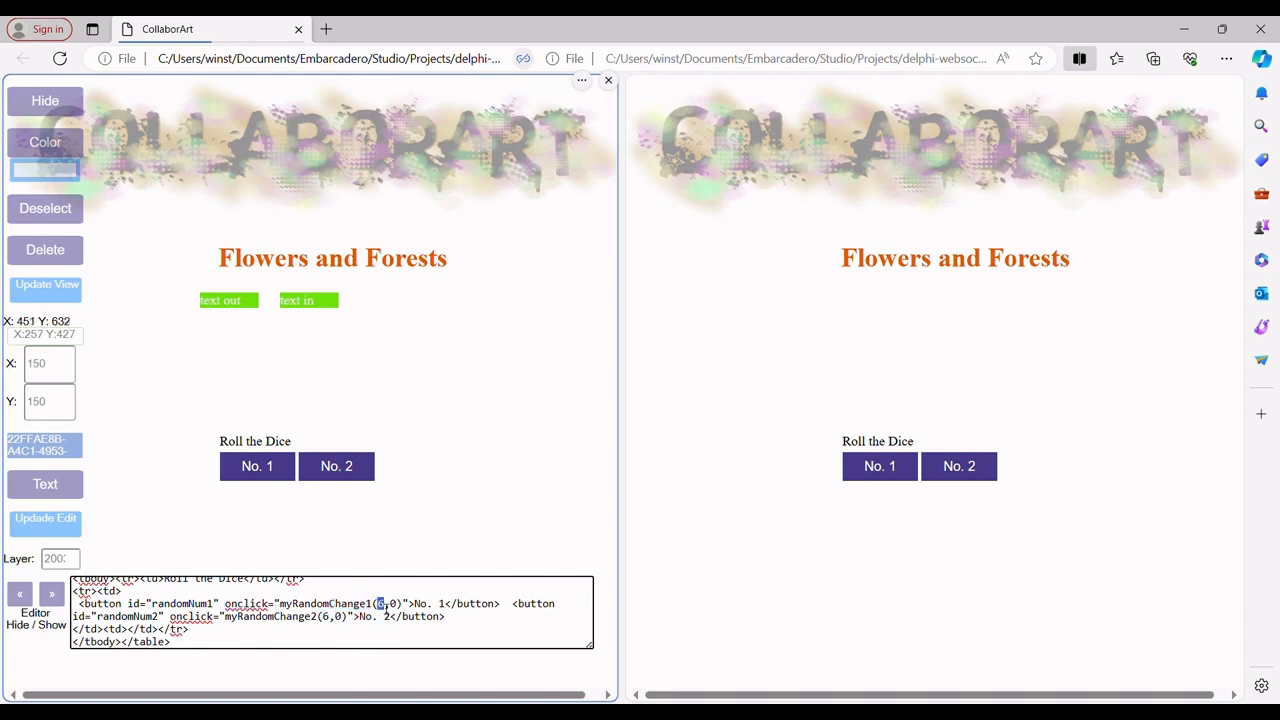
double_click(394, 604)
drag(446, 604, 415, 606)
drag(392, 621, 359, 622)
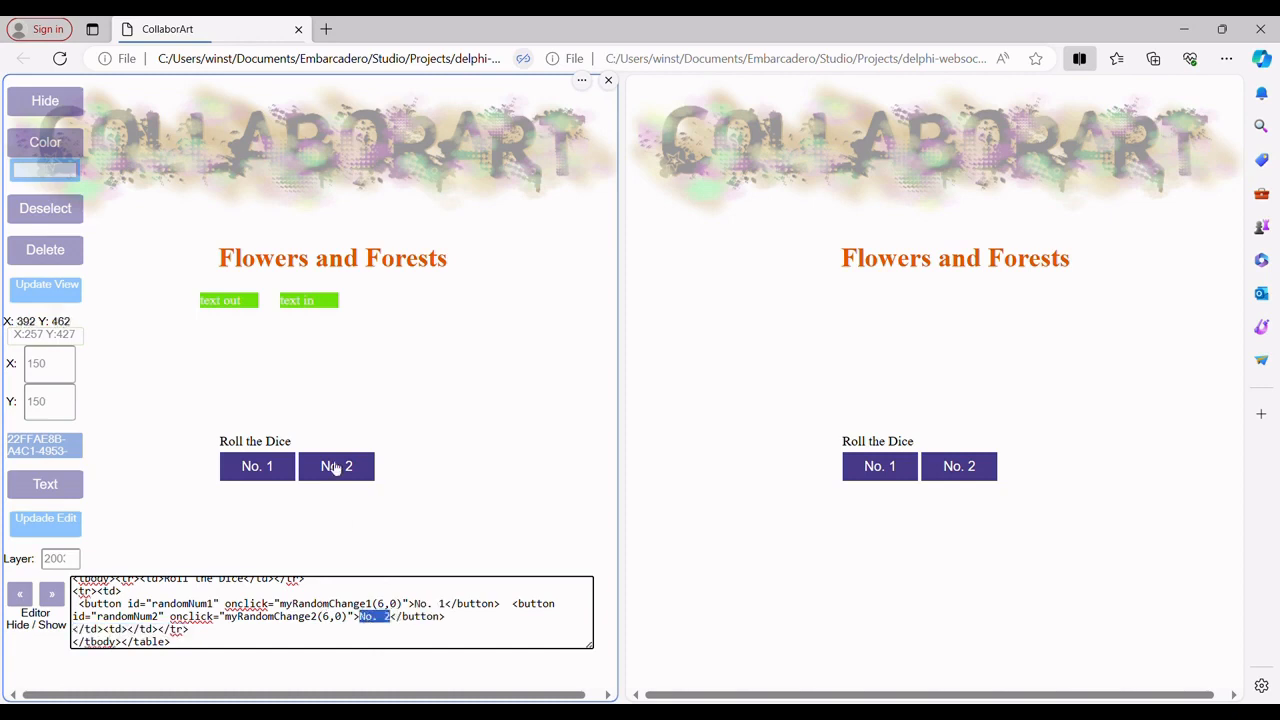
Roll both dice and place each number above its button, at about X 273, Y 367 and X 378, Y 372
click(259, 466)
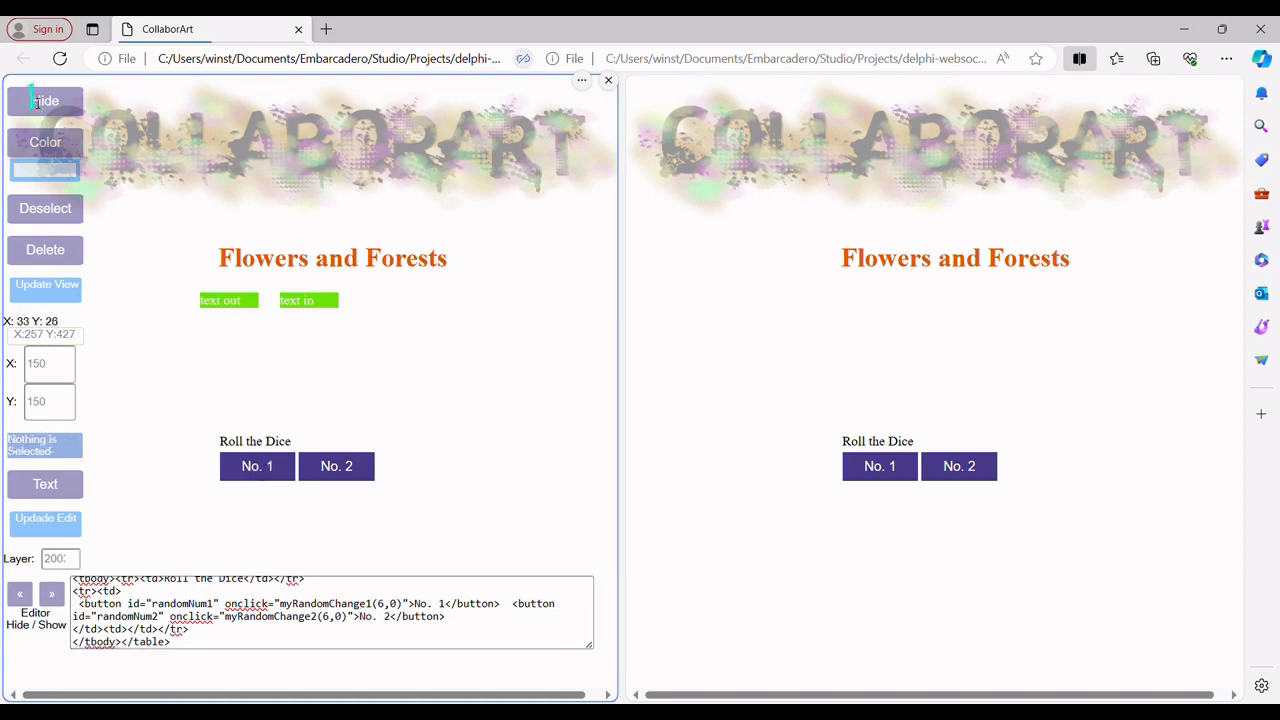
drag(37, 106, 263, 409)
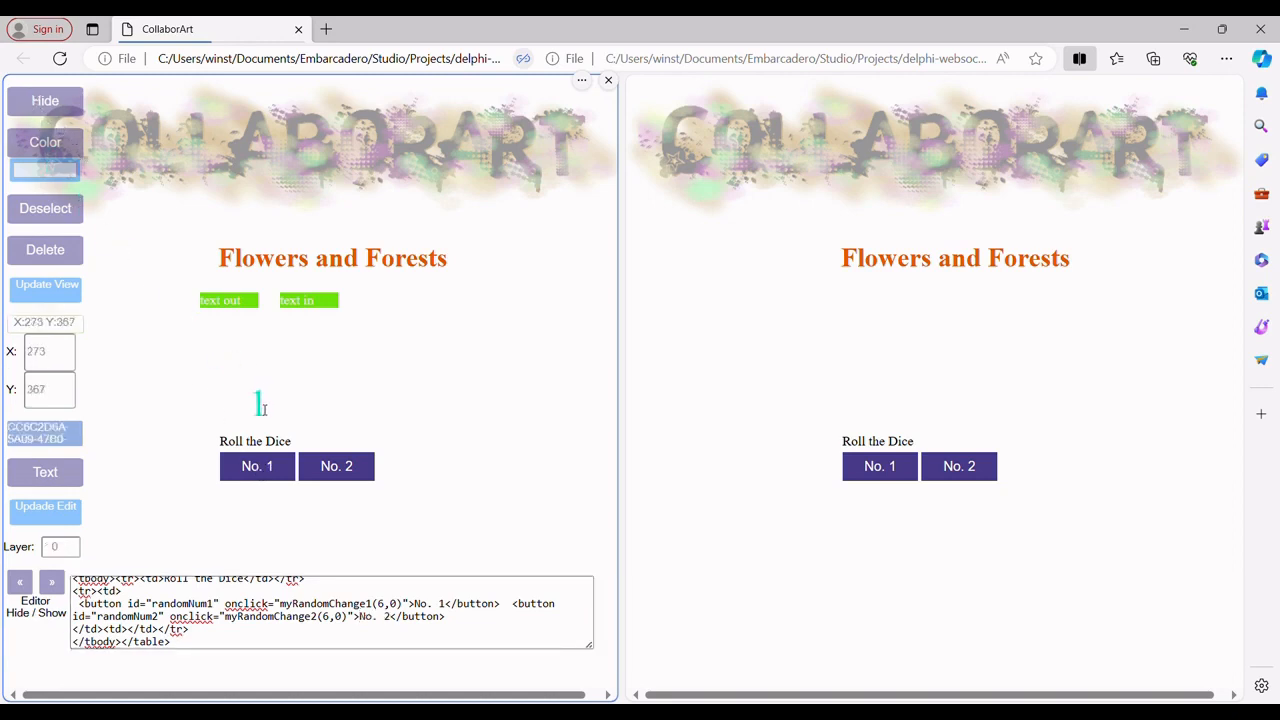
click(321, 473)
drag(38, 104, 350, 410)
Roll both dice from the other split-screen page, and roll No. 2 again several times from the editing page
click(884, 470)
click(958, 474)
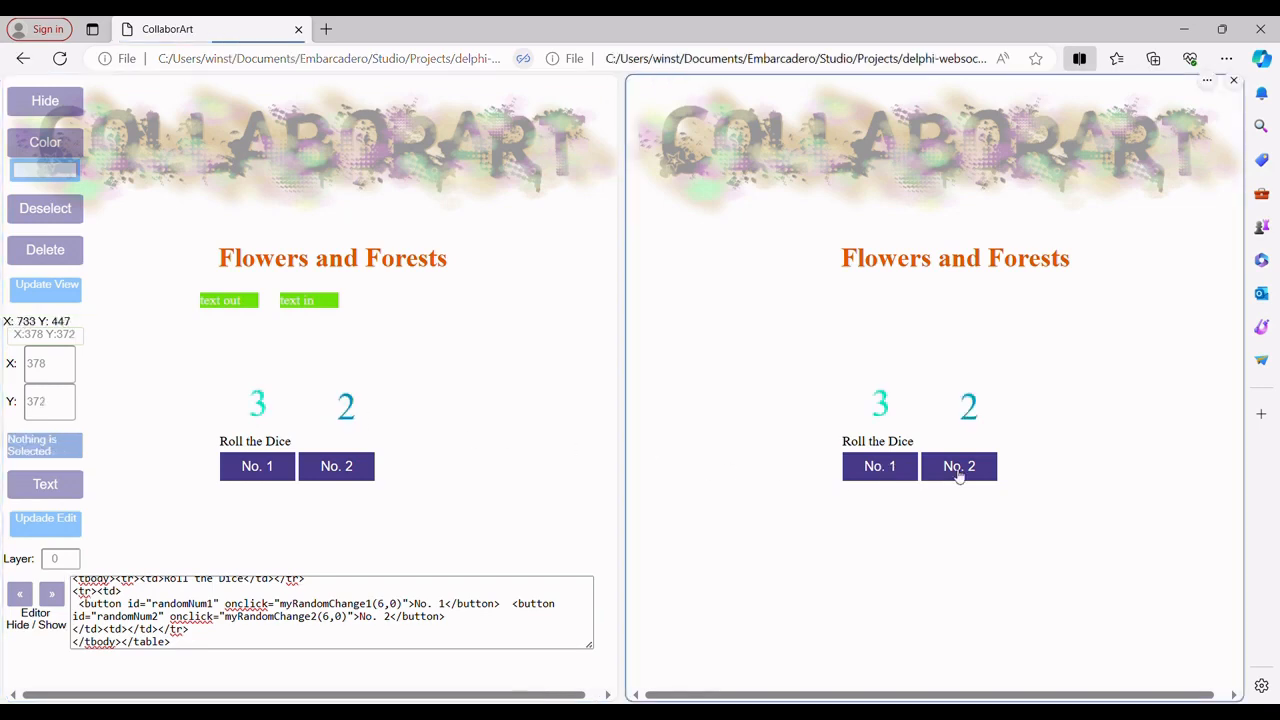
click(325, 471)
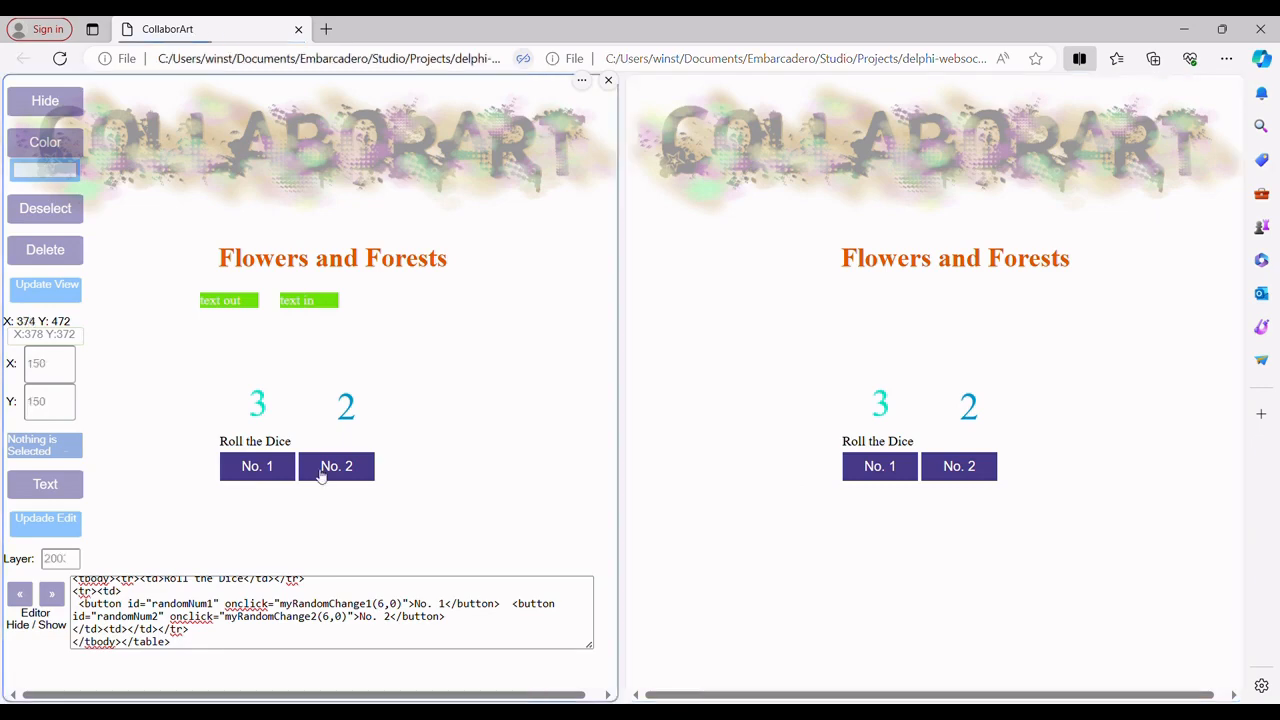
click(338, 473)
click(338, 473)
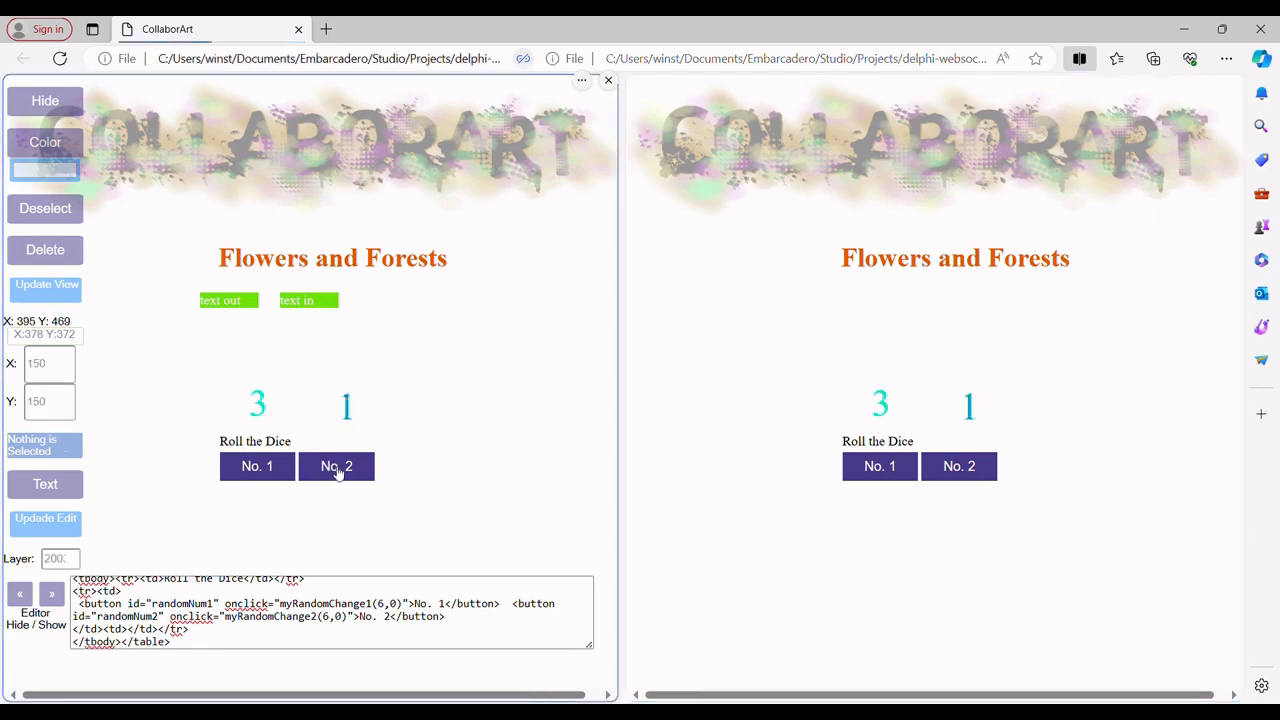